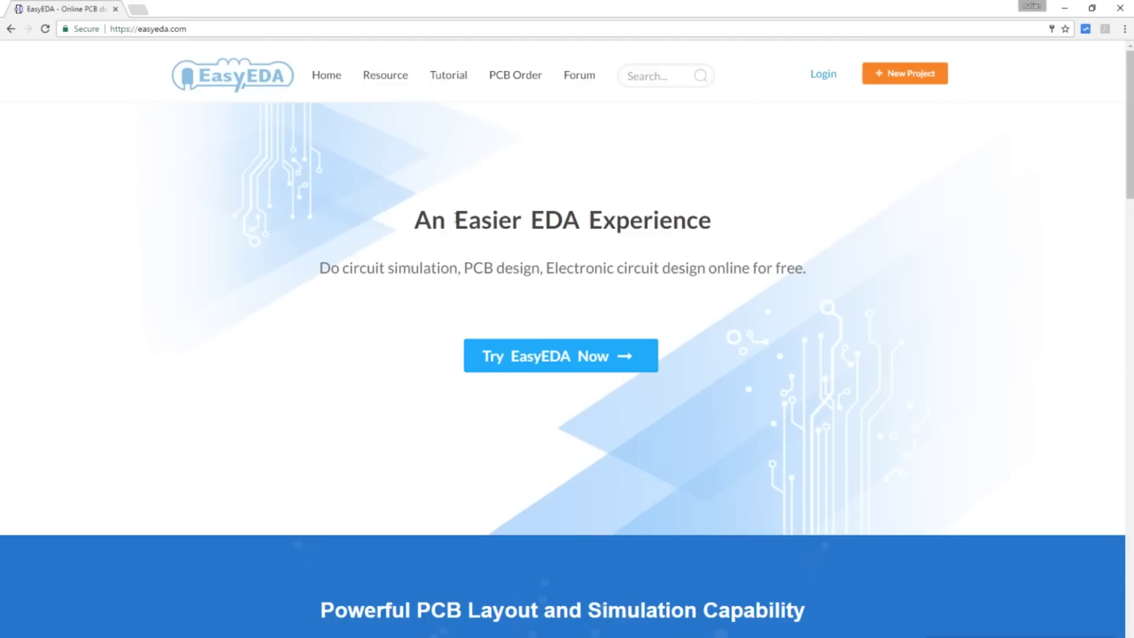
- Scroll down through the easyeda.com homepage features, then back up to the top
{"action": "scroll", "coordinate": [470, 200], "scroll_direction": "down", "scroll_amount": 8}
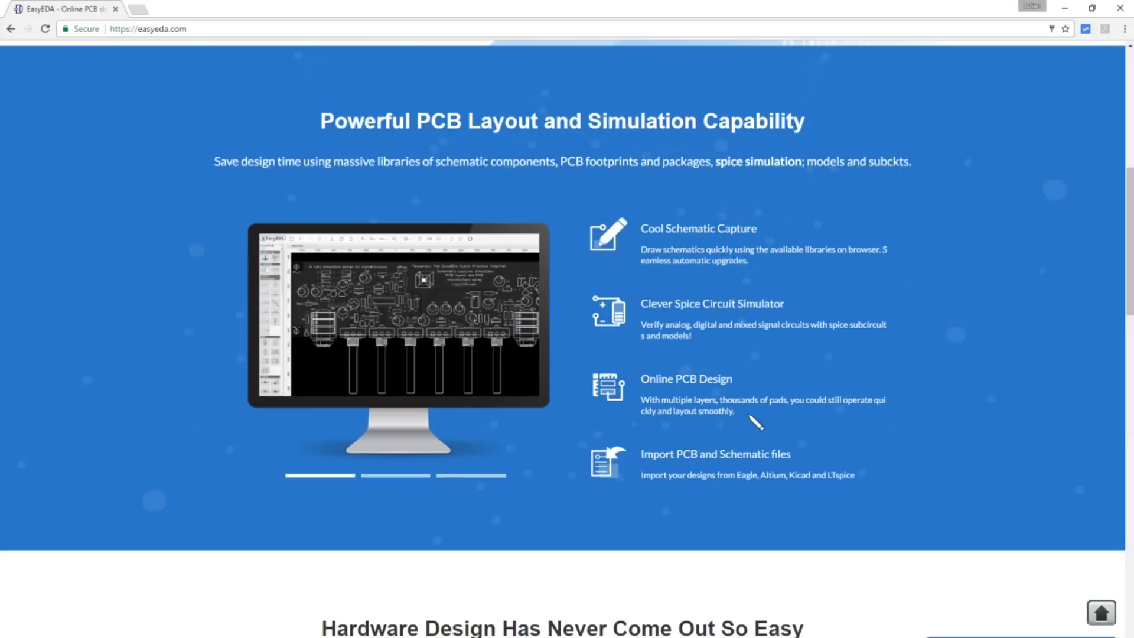
{"action": "scroll", "coordinate": [755, 422], "scroll_direction": "down", "scroll_amount": 9}
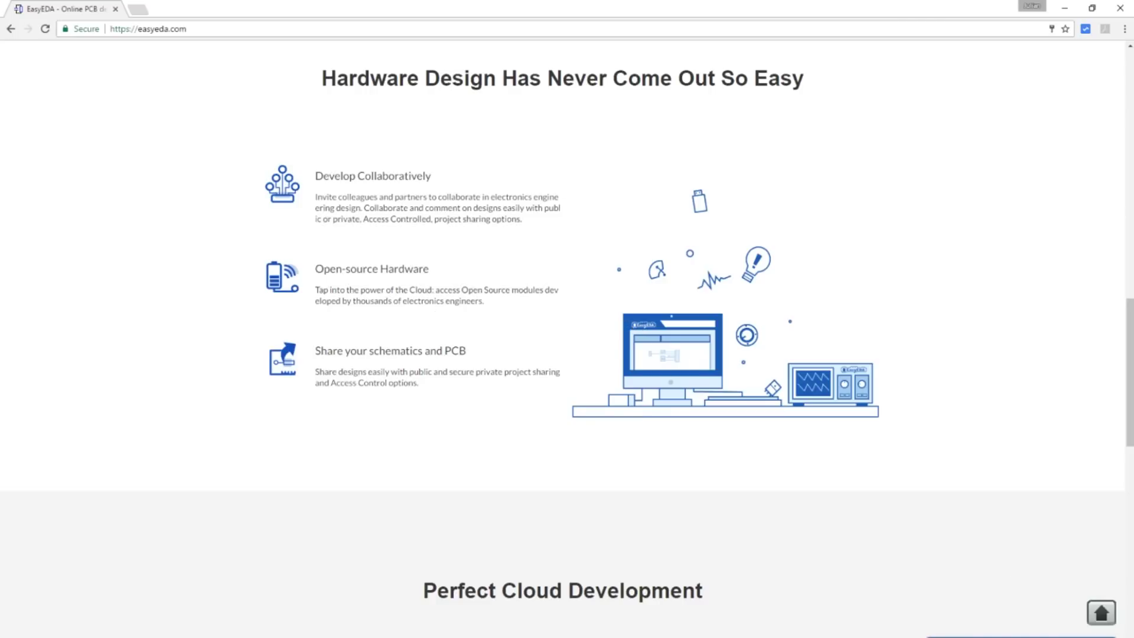
{"action": "scroll", "coordinate": [834, 387], "scroll_direction": "up", "scroll_amount": 15}
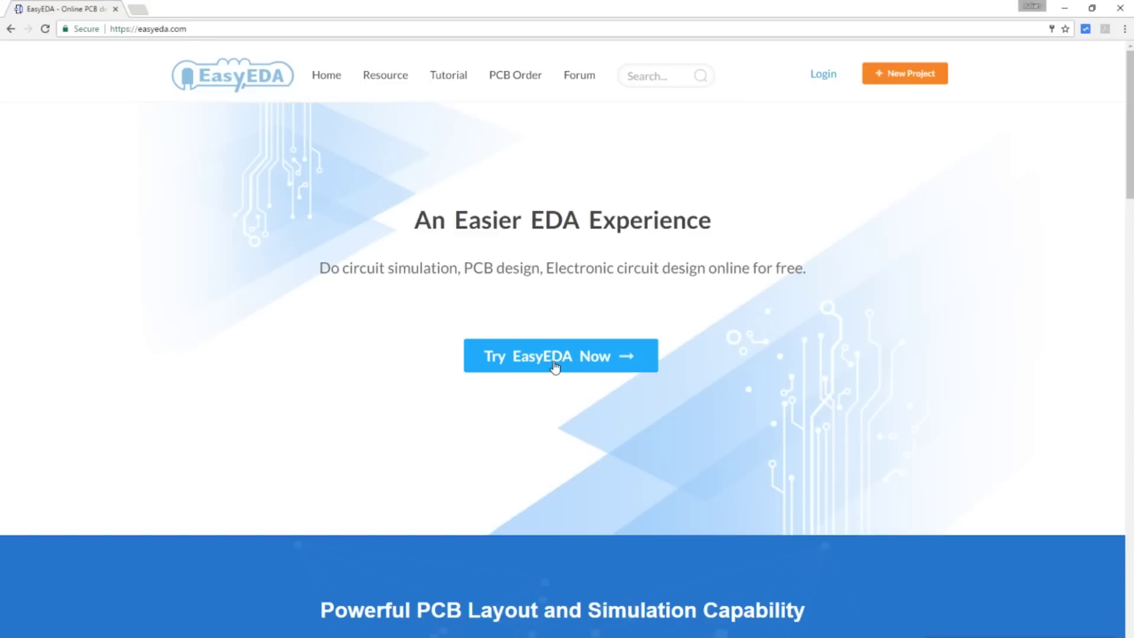
- Open the online editor and create a blank schematic, New Schematic 2
{"action": "left_click", "coordinate": [918, 78]}
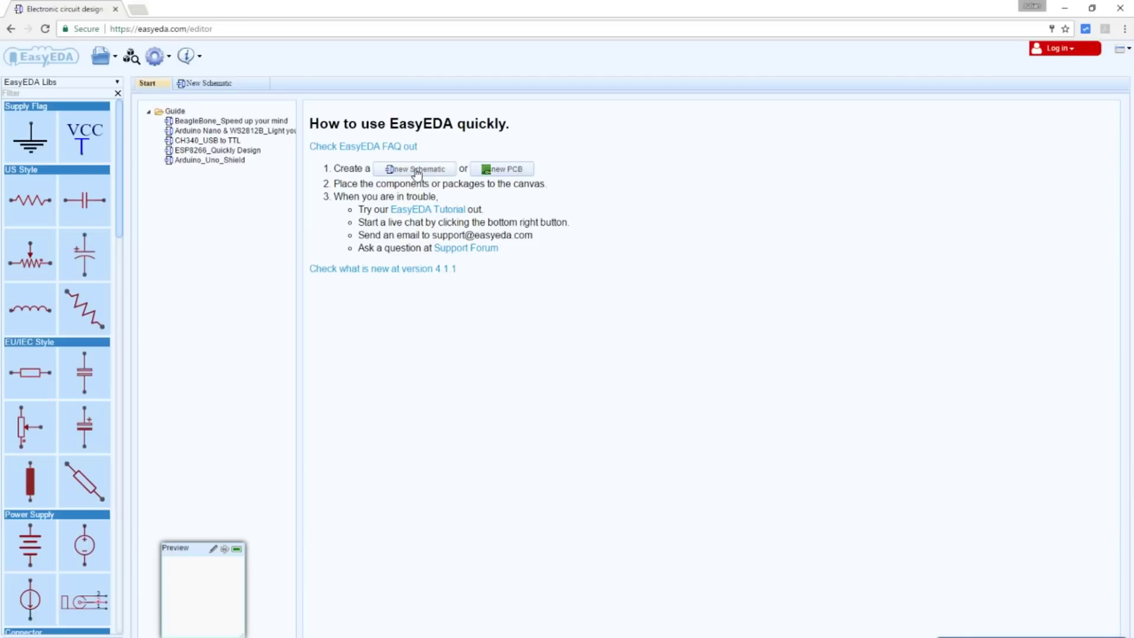
{"action": "left_click", "coordinate": [417, 171]}
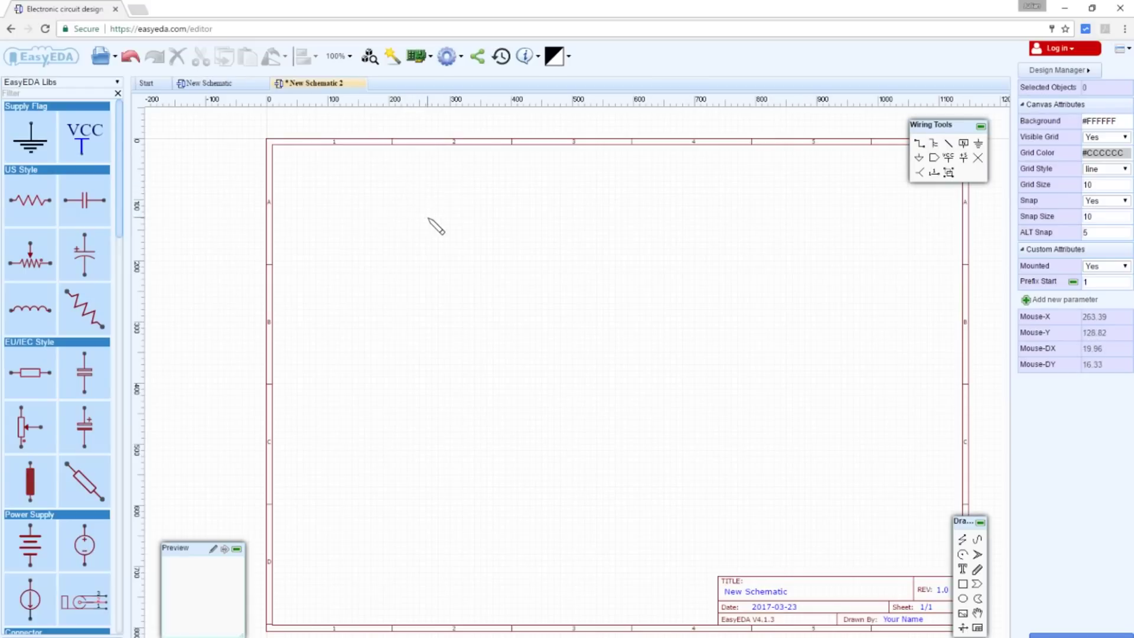
- Zoom the canvas to 200% and pick the US Style 1k resistor from EasyEDA Libs
{"action": "scroll", "coordinate": [416, 220], "scroll_direction": "up", "scroll_amount": 2}
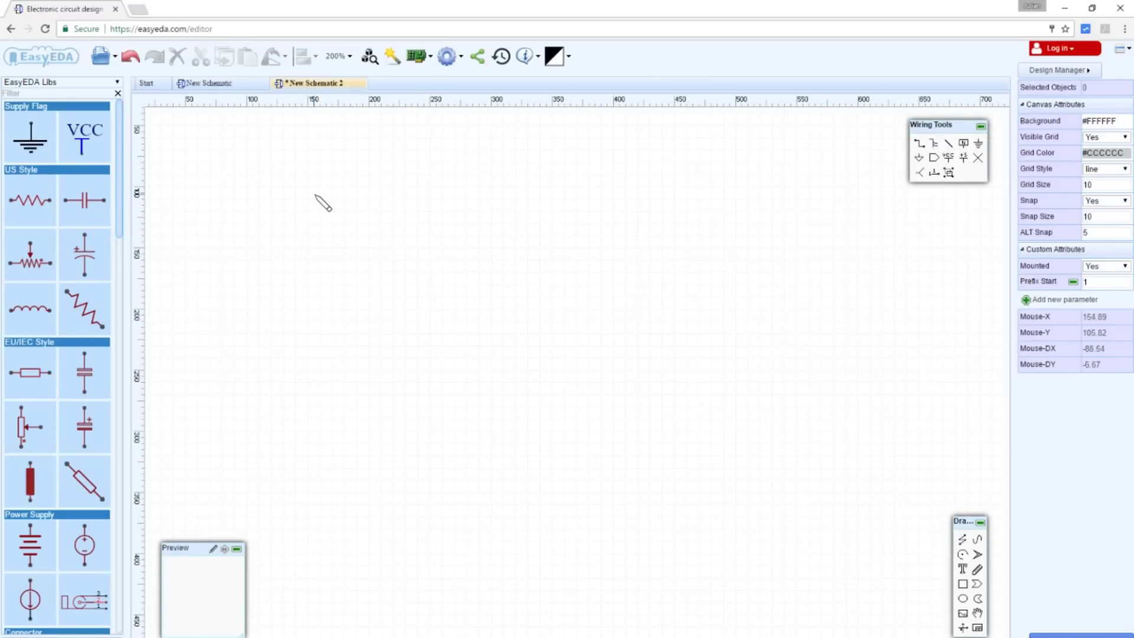
{"action": "left_click", "coordinate": [25, 206]}
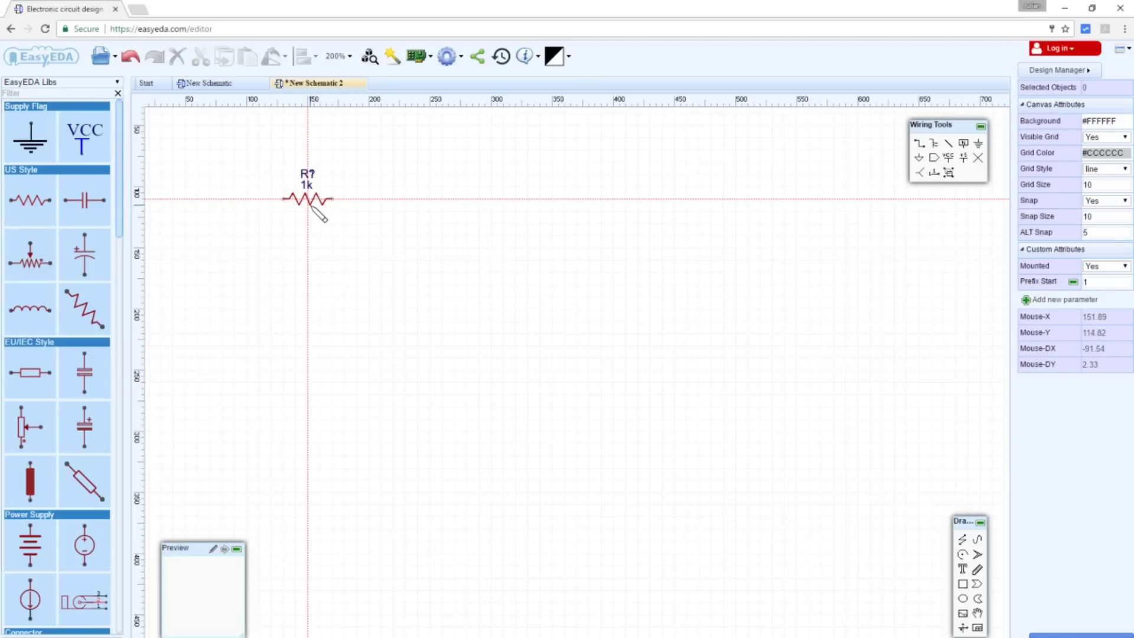
- Place 1k resistors R1 and R2 upright, with R1 directly above R2
{"action": "left_click", "coordinate": [312, 205]}
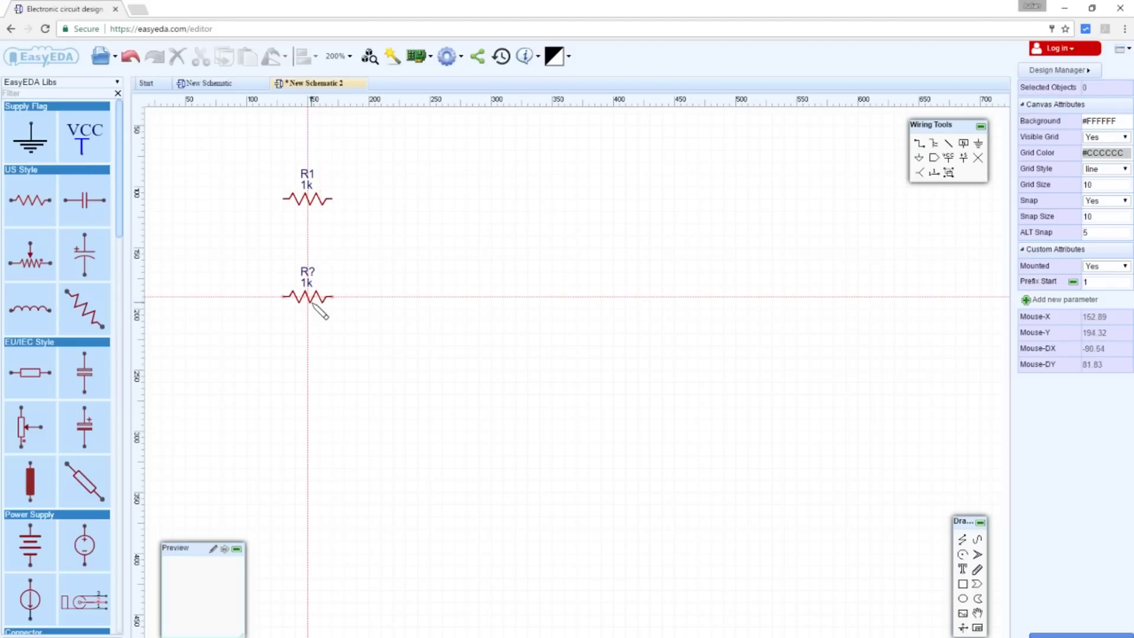
{"action": "key", "text": "space"}
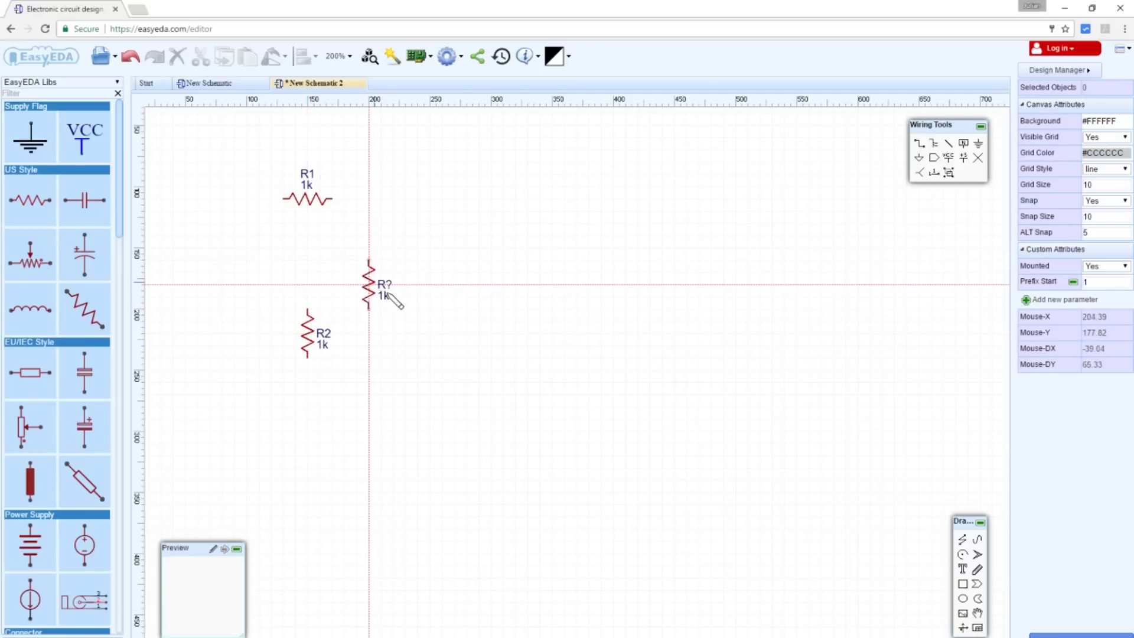
{"action": "key", "text": "Escape"}
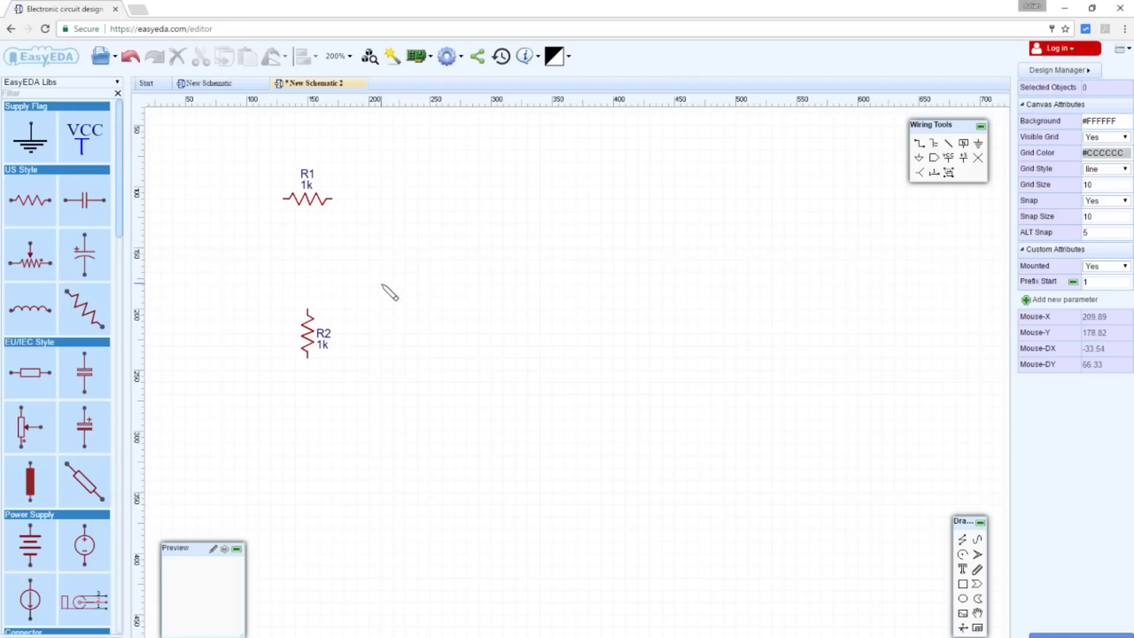
{"action": "left_click", "coordinate": [319, 199]}
{"action": "key", "text": "space"}
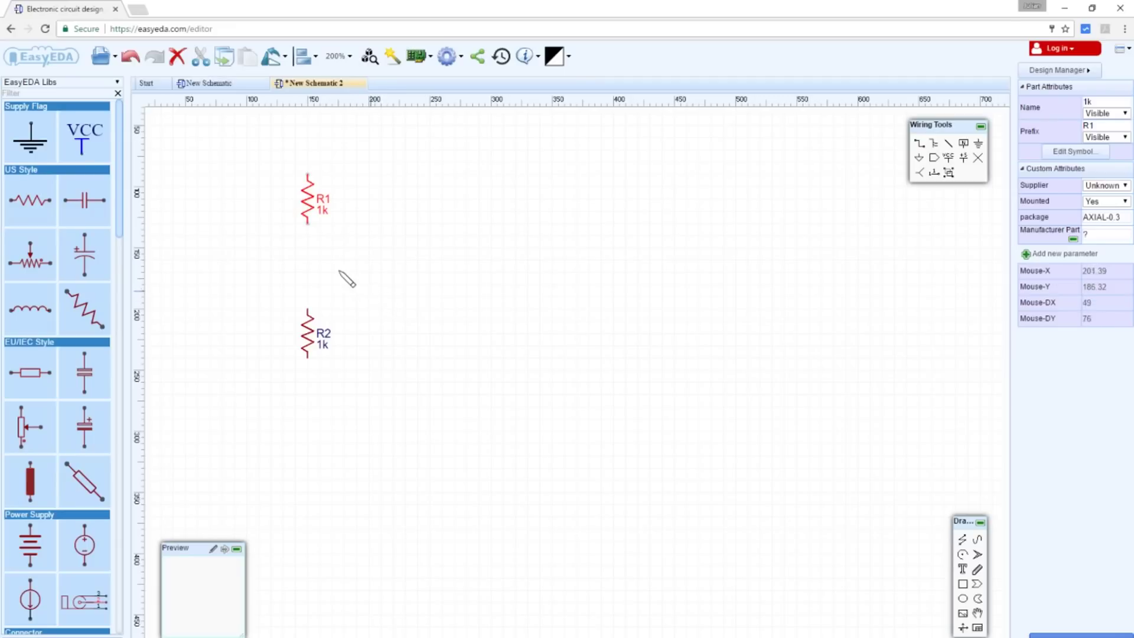
- Place an upright US Style 1u capacitor, C1, to the right of R2
{"action": "left_click", "coordinate": [82, 204]}
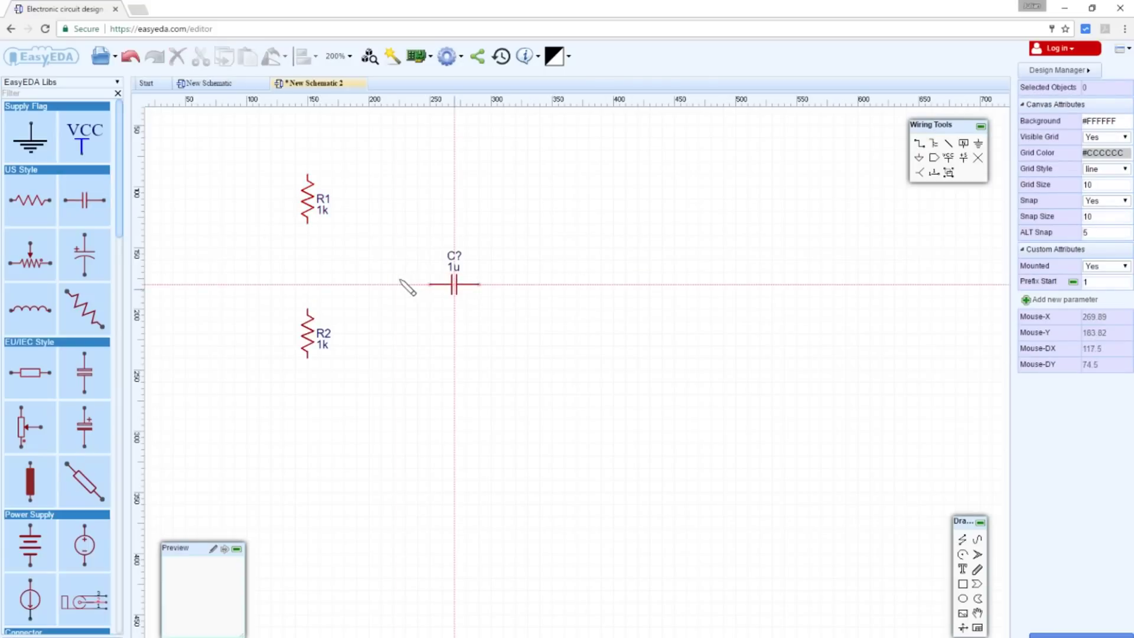
{"action": "key", "text": "space"}
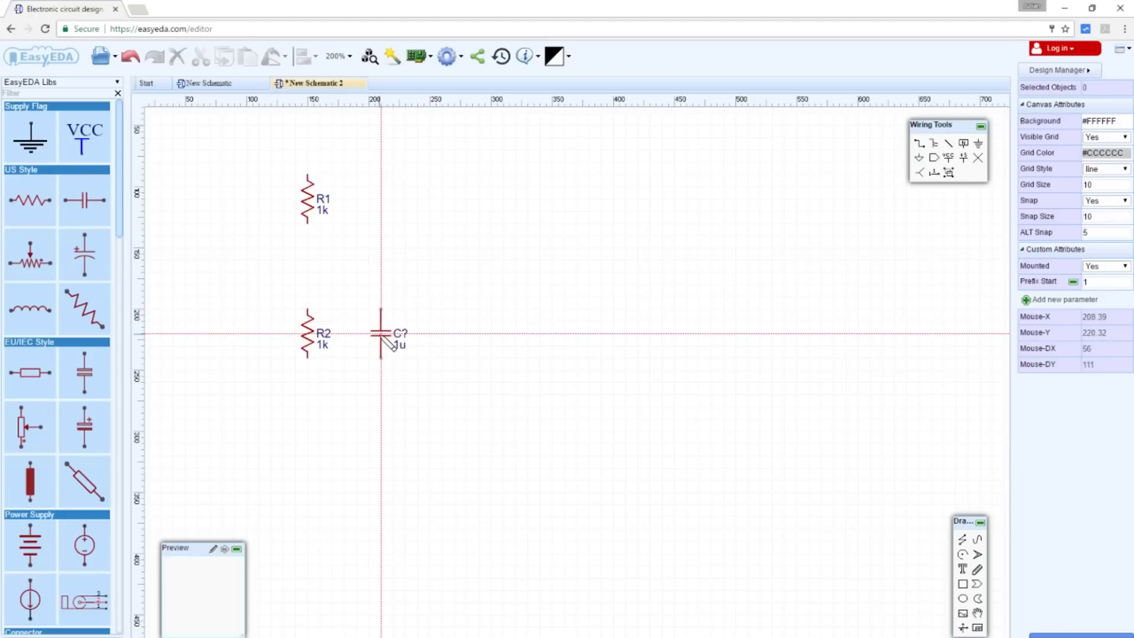
{"action": "left_click", "coordinate": [380, 334]}
{"action": "key", "text": "Escape"}
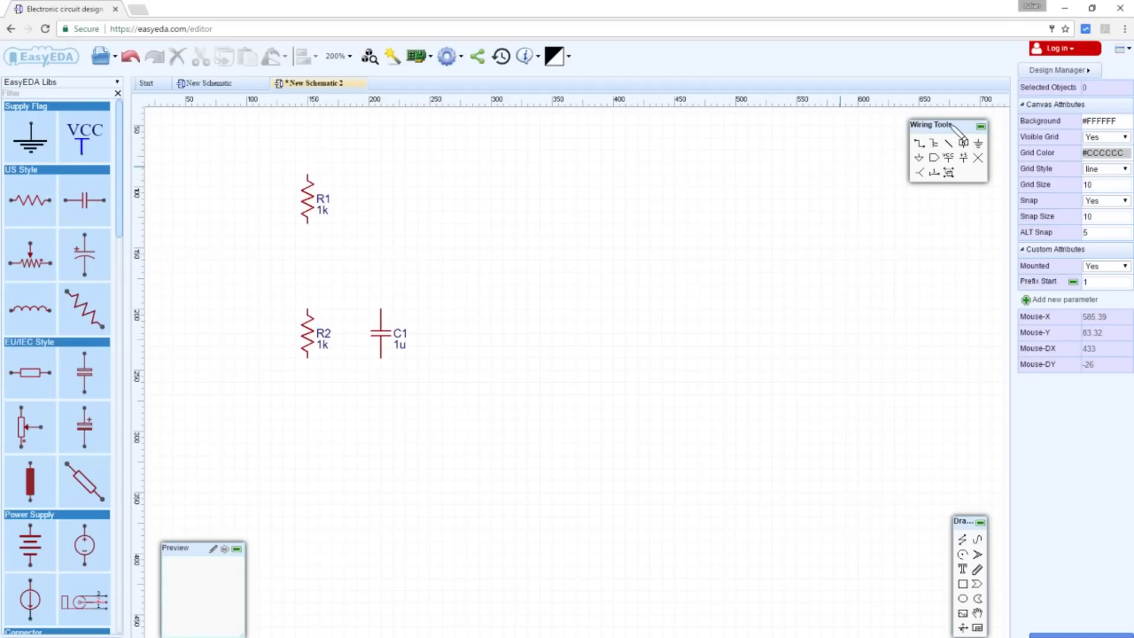
- Wire R1's lower pin to R2's top pin, branching from that junction to C1's top pin
{"action": "left_click_drag", "start_coordinate": [949, 131], "coordinate": [660, 144]}
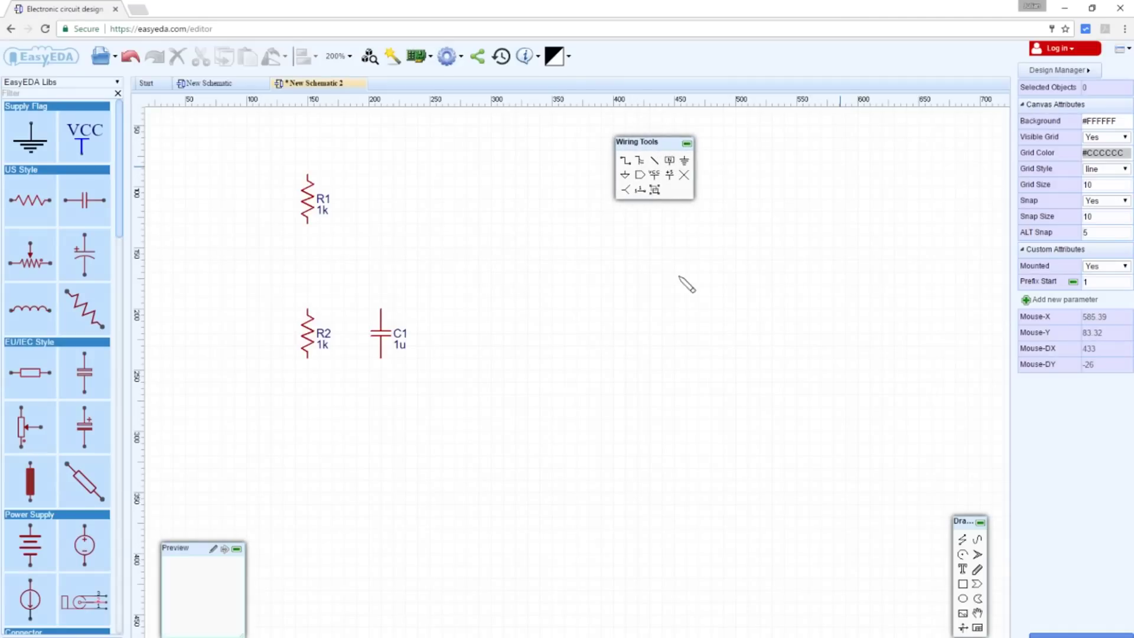
{"action": "left_click", "coordinate": [626, 162]}
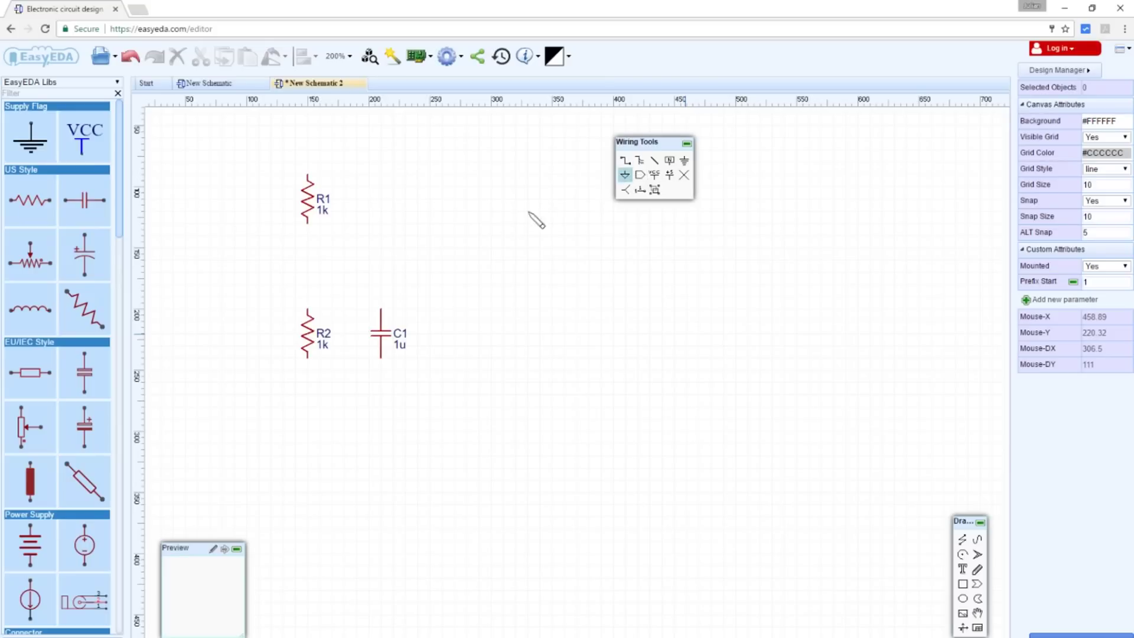
{"action": "left_click", "coordinate": [307, 222]}
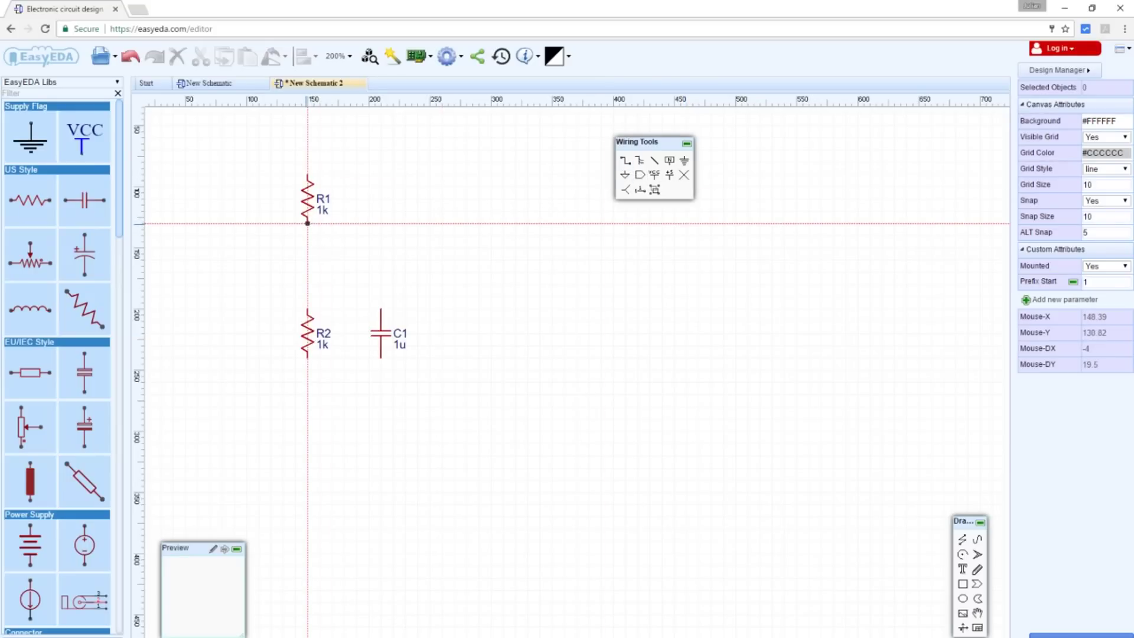
{"action": "left_click", "coordinate": [307, 309]}
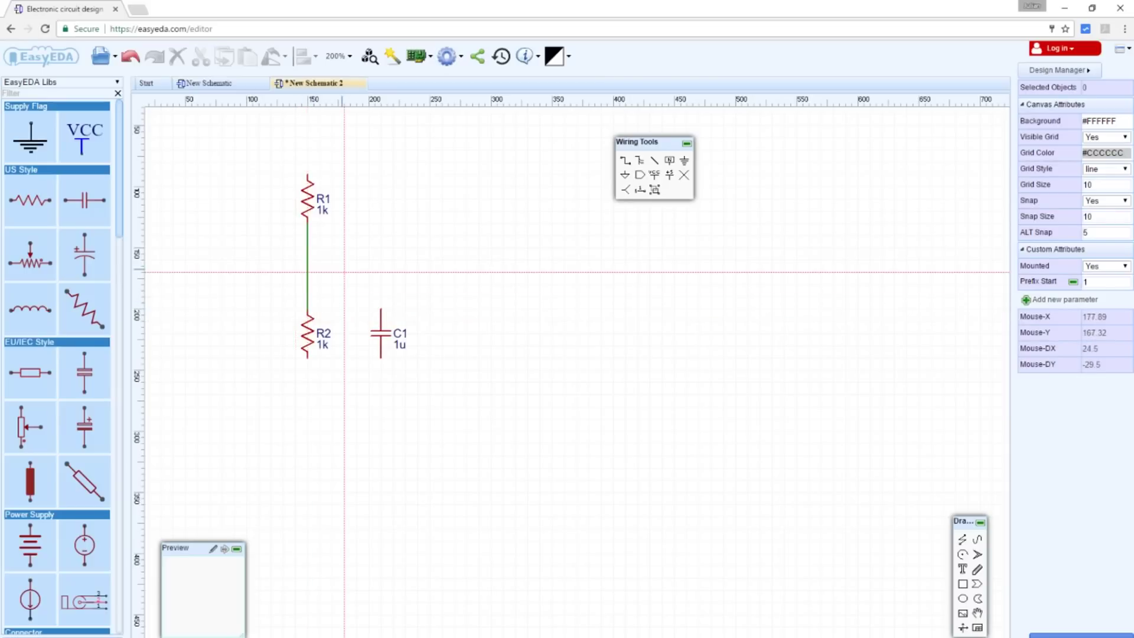
{"action": "left_click", "coordinate": [307, 259]}
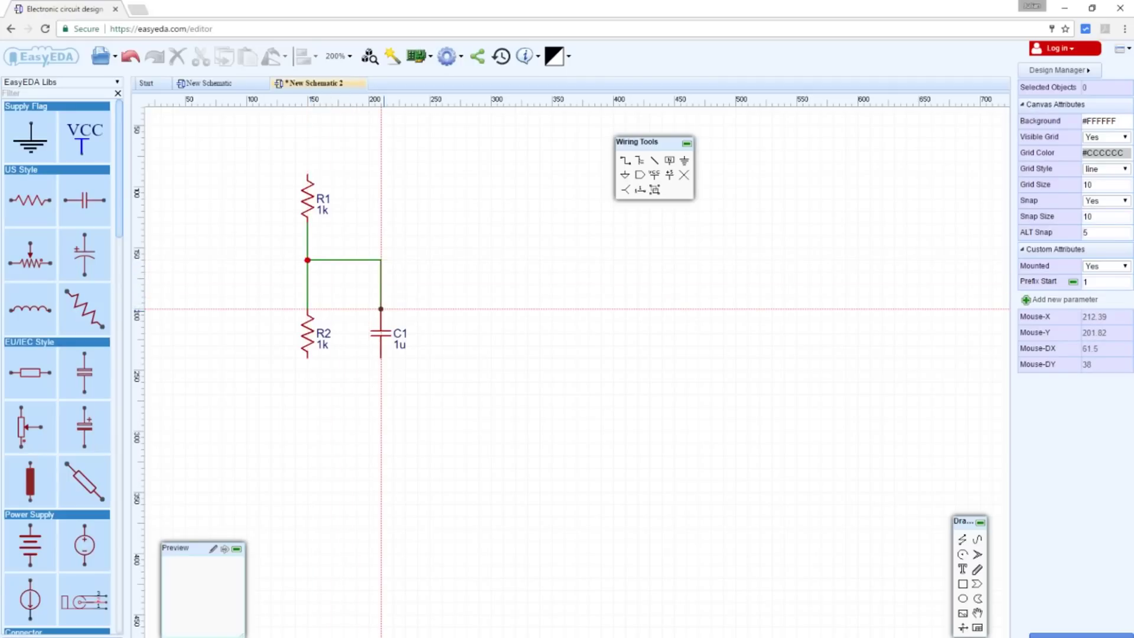
{"action": "left_click", "coordinate": [381, 308]}
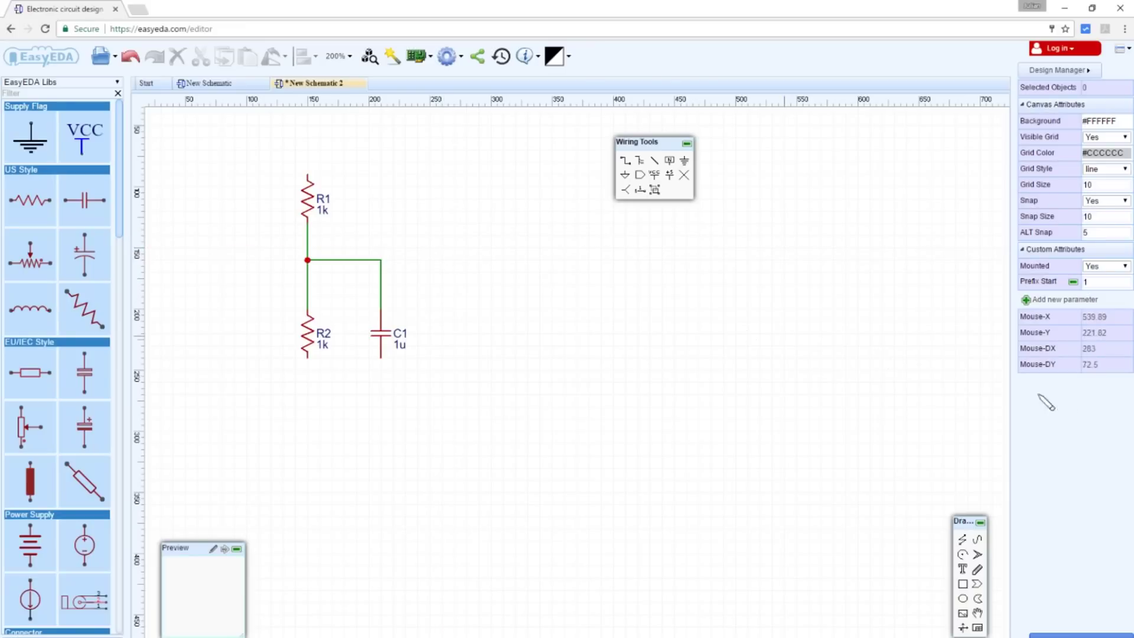
{"action": "left_click", "coordinate": [487, 245]}
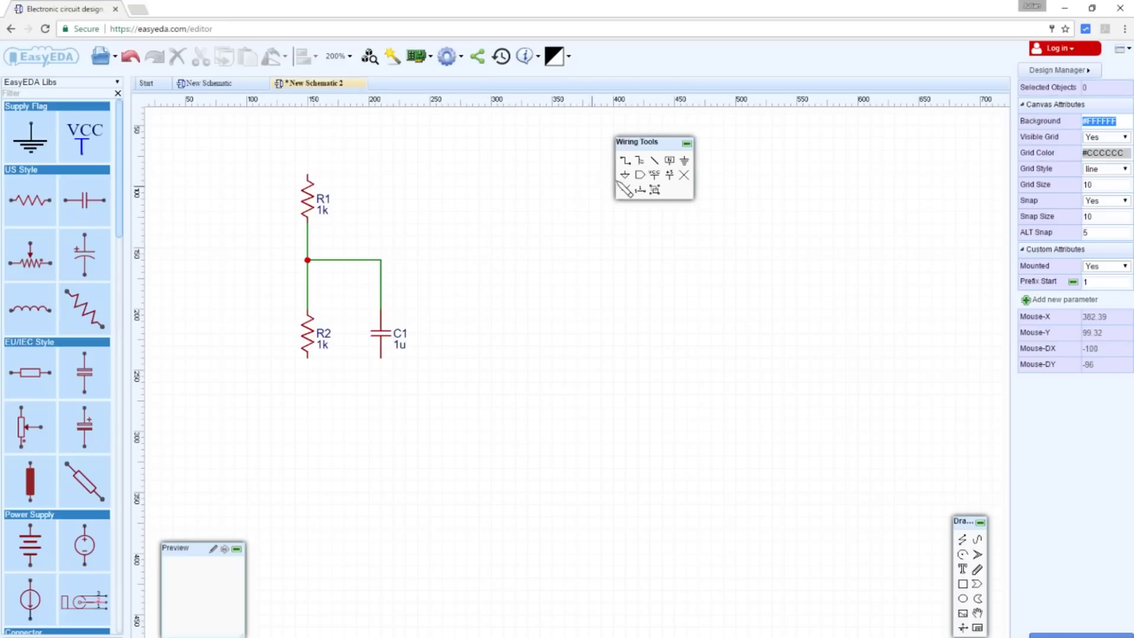
- Place a ground symbol below R2, then shift the view up to the sheet's top border
{"action": "left_click", "coordinate": [685, 162]}
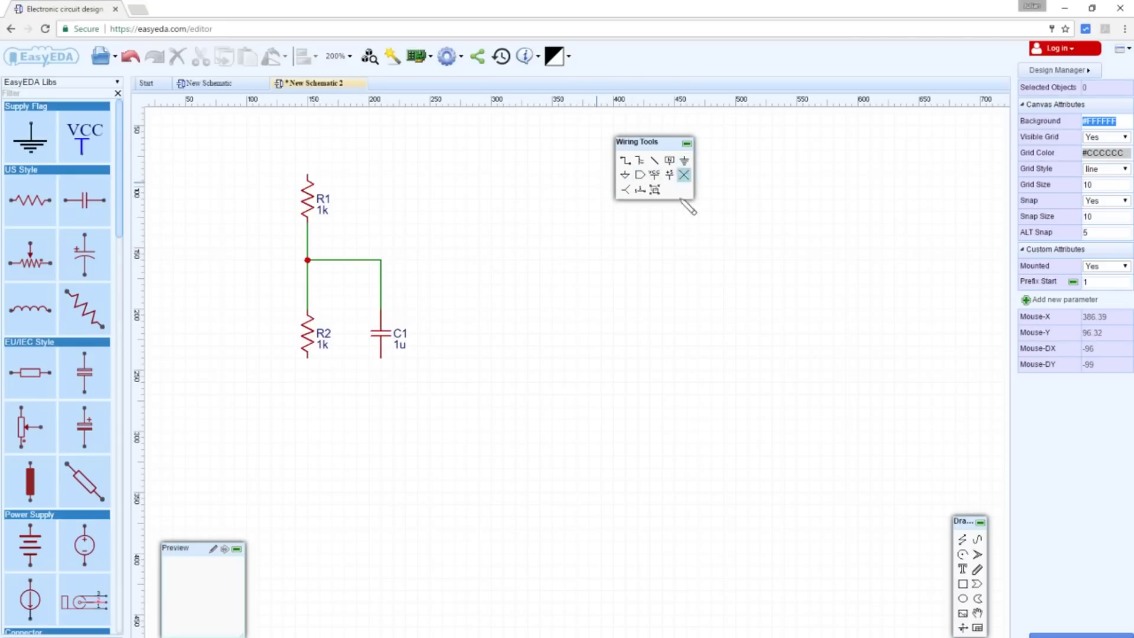
{"action": "left_click", "coordinate": [307, 442]}
{"action": "key", "text": "Escape"}
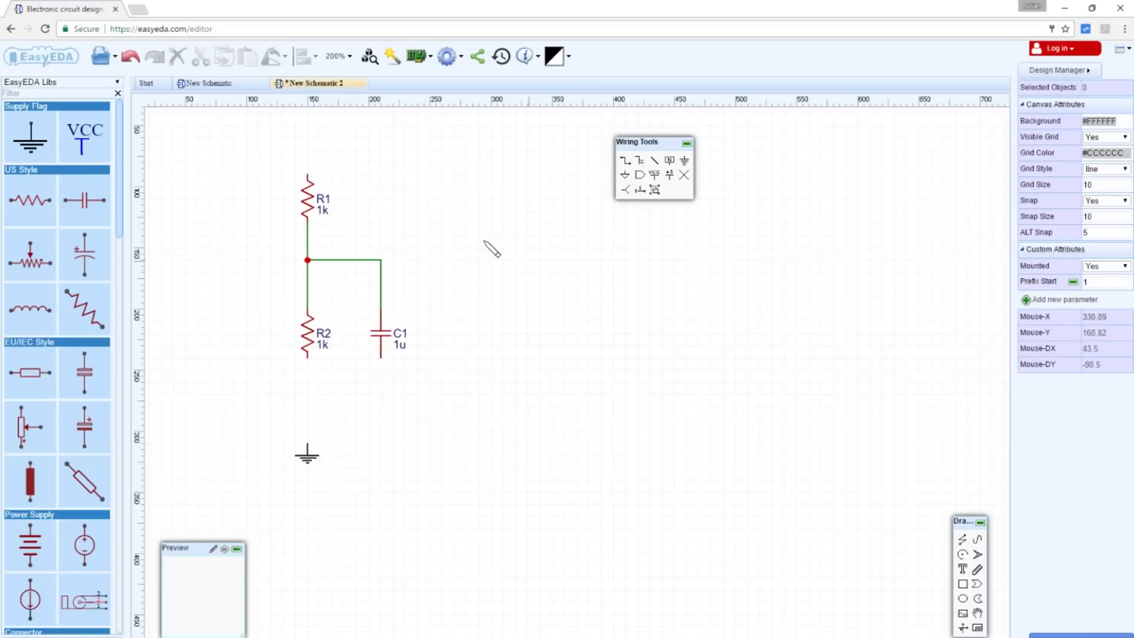
{"action": "scroll", "coordinate": [491, 249], "scroll_direction": "up", "scroll_amount": 2}
{"action": "scroll", "coordinate": [491, 249], "scroll_direction": "down", "scroll_amount": 2}
{"action": "right_click_drag", "start_coordinate": [460, 221], "coordinate": [494, 283]}
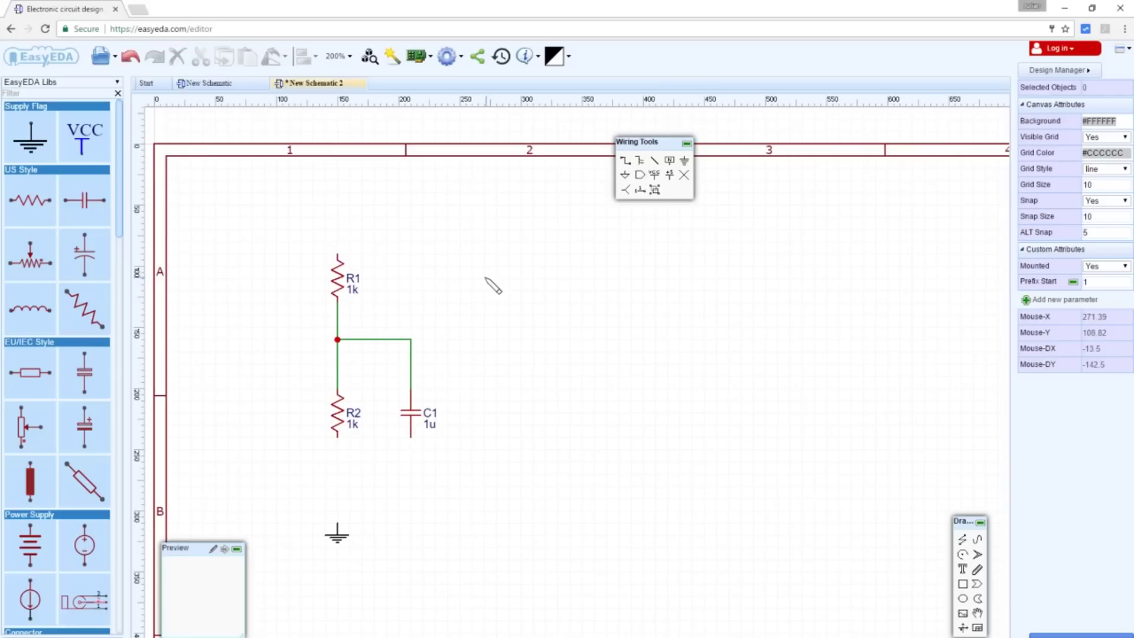
- Place a VCC net flag just above R1
{"action": "left_click", "coordinate": [654, 176]}
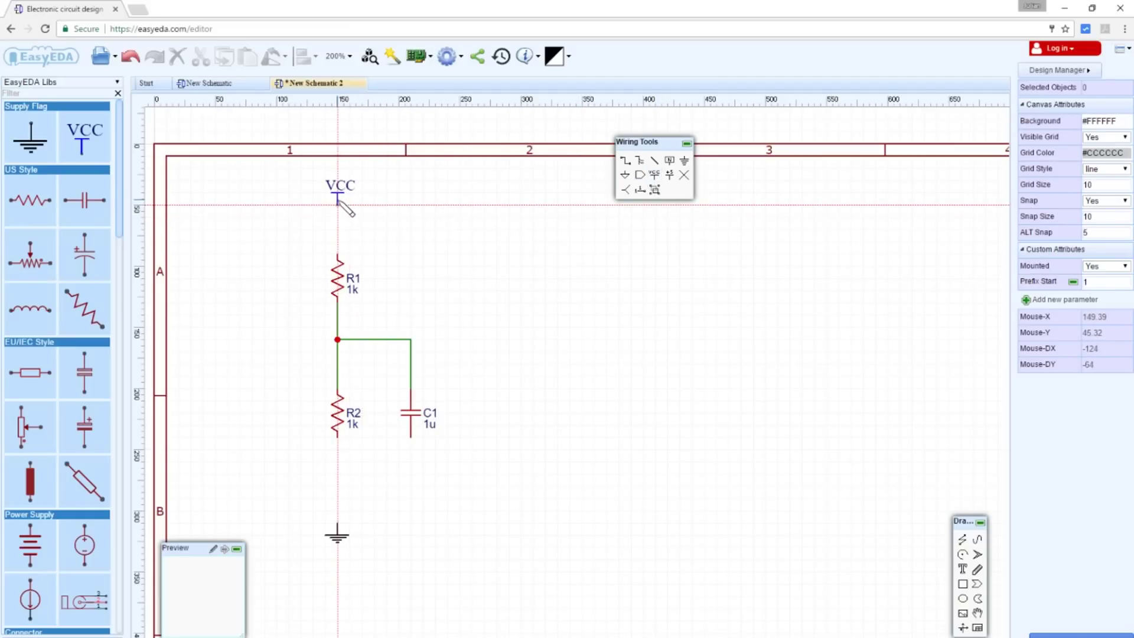
{"action": "left_click", "coordinate": [338, 201]}
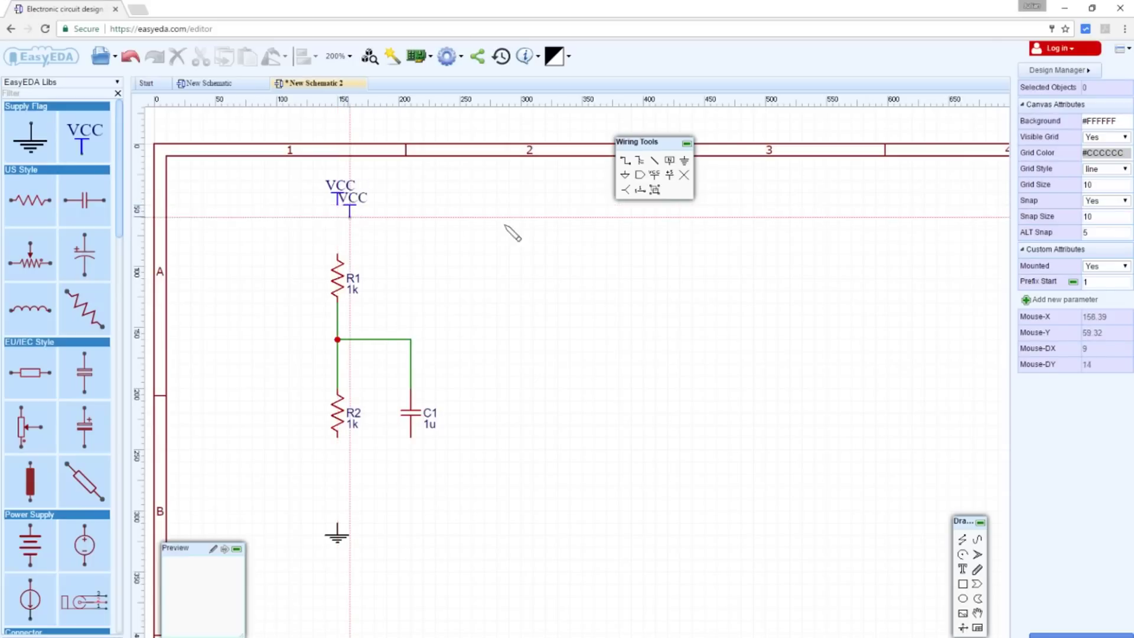
{"action": "key", "text": "Escape"}
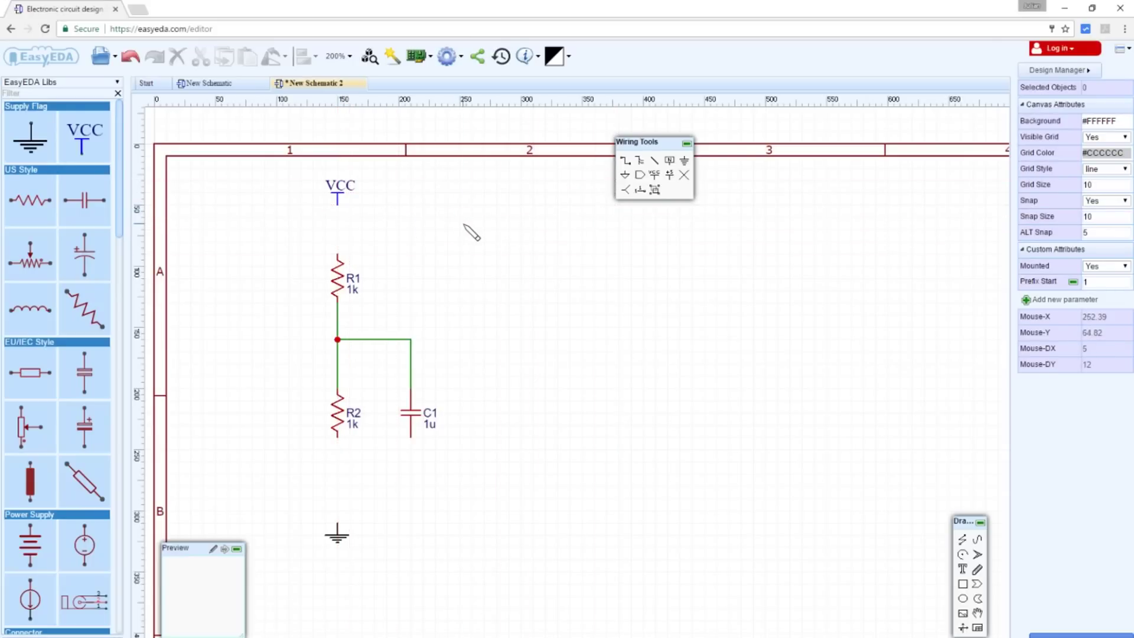
- Wire VCC to R1, R2's bottom pin to ground, and C1's bottom pin to the R2–ground line
{"action": "left_click", "coordinate": [625, 161]}
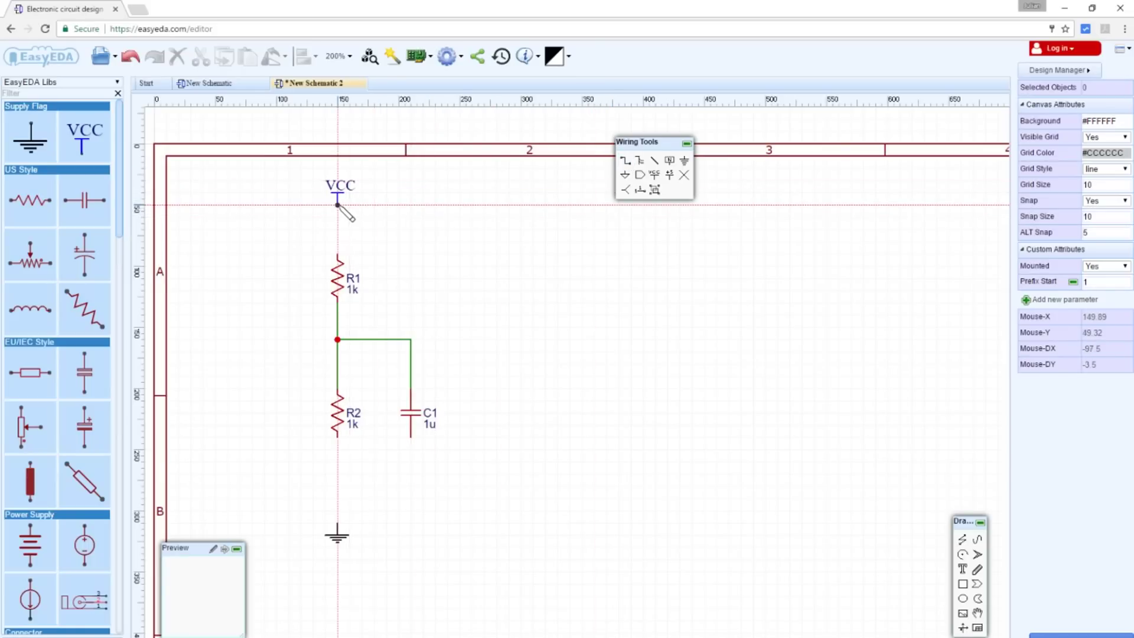
{"action": "left_click", "coordinate": [337, 205]}
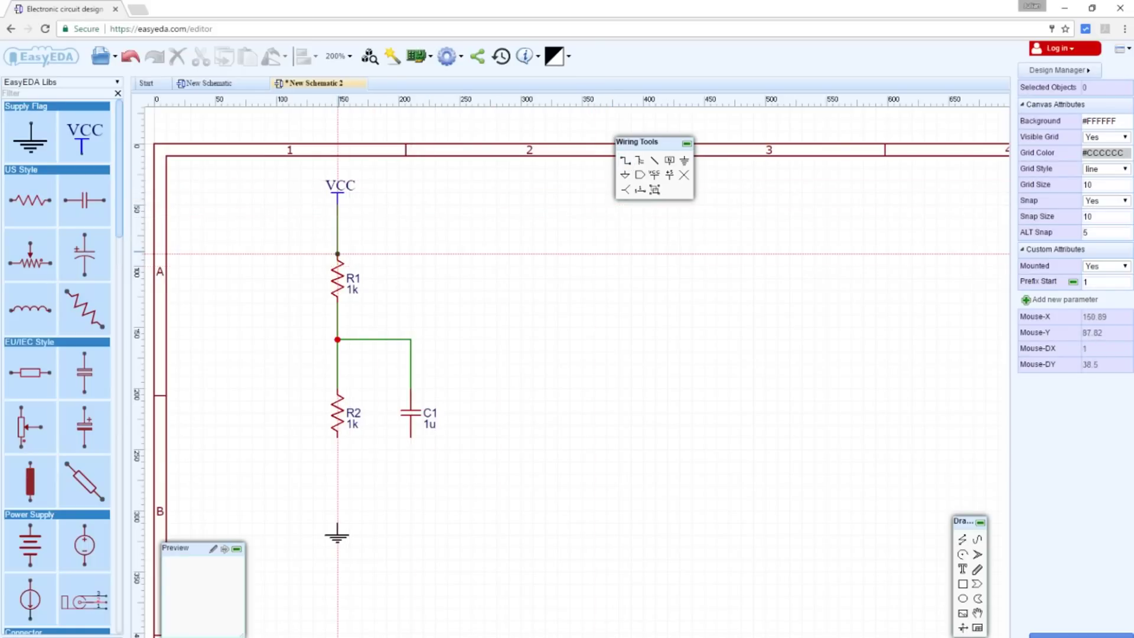
{"action": "key", "text": "Escape"}
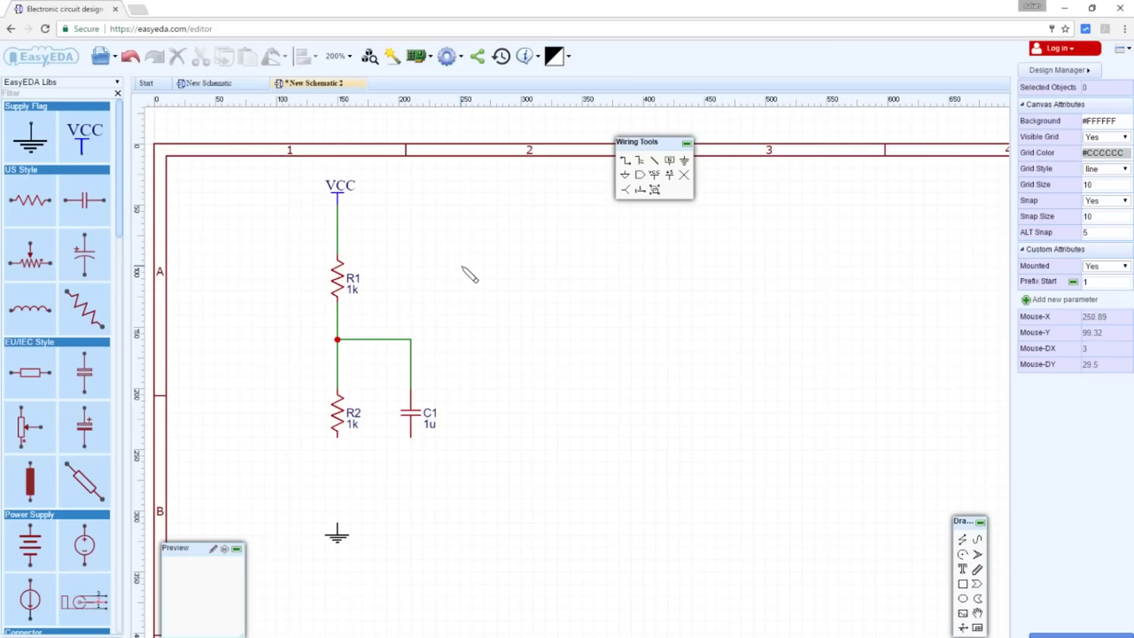
{"action": "left_click", "coordinate": [626, 162]}
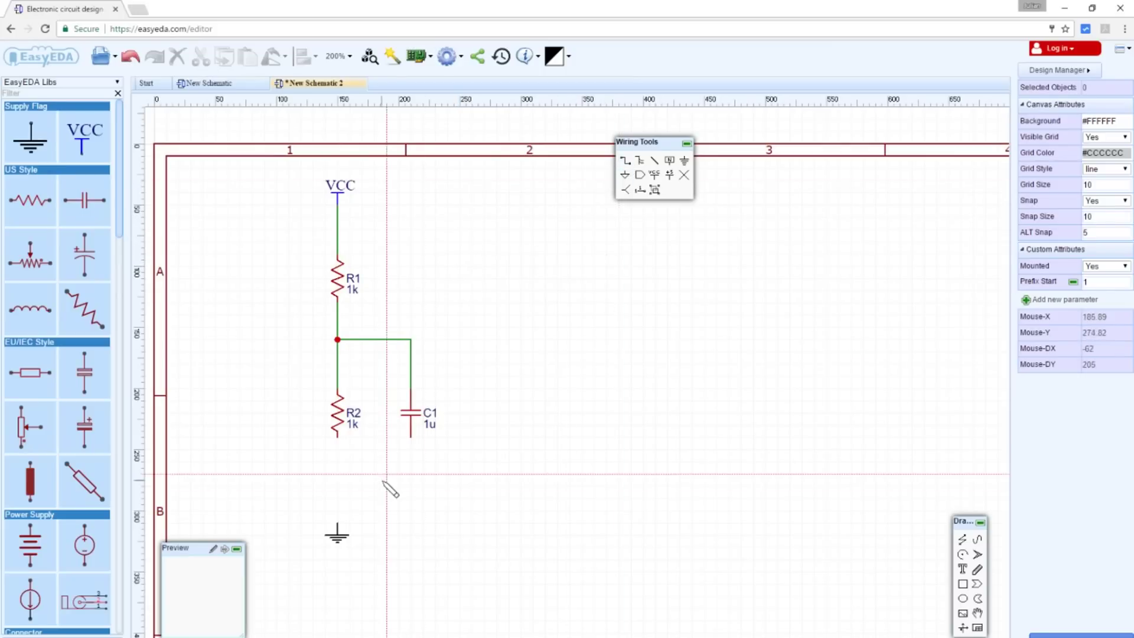
{"action": "left_click", "coordinate": [337, 438]}
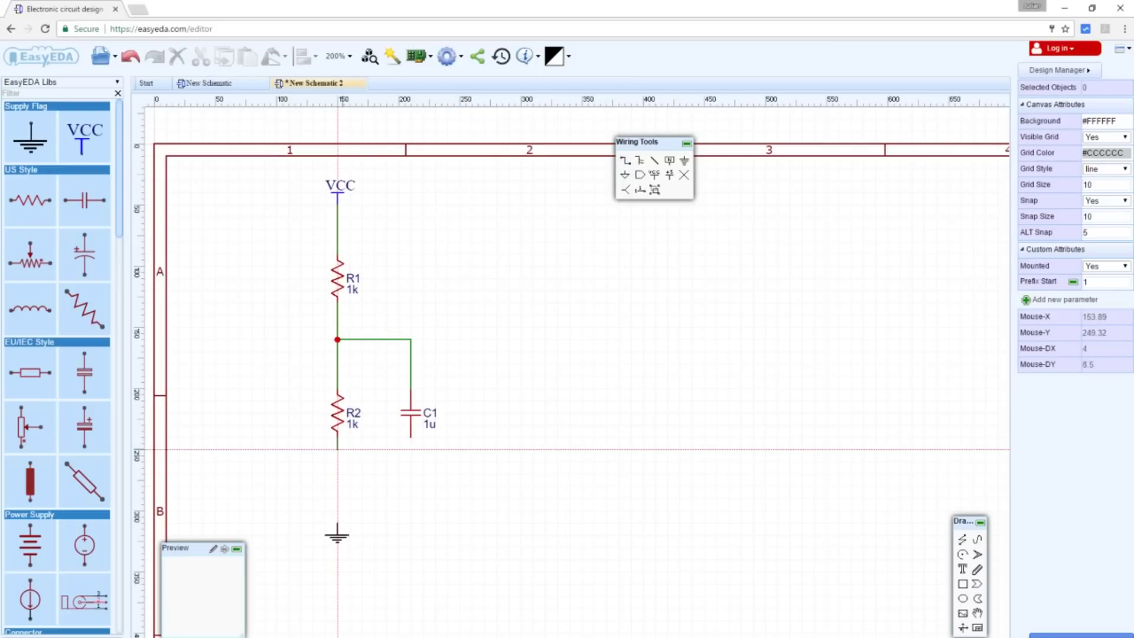
{"action": "left_click", "coordinate": [337, 522]}
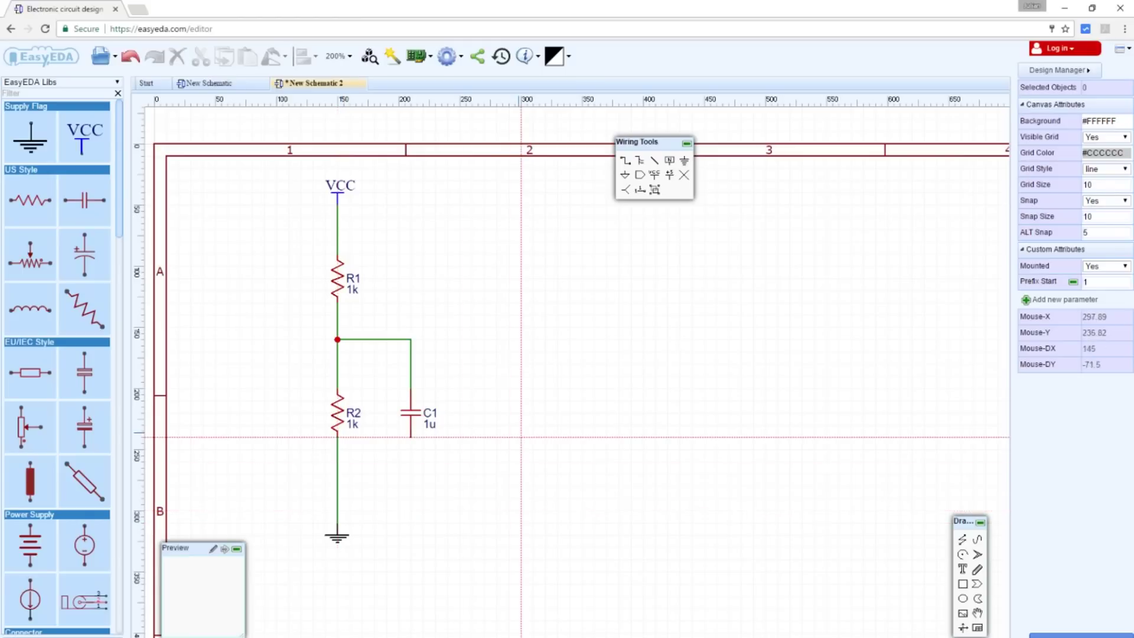
{"action": "left_click", "coordinate": [411, 437]}
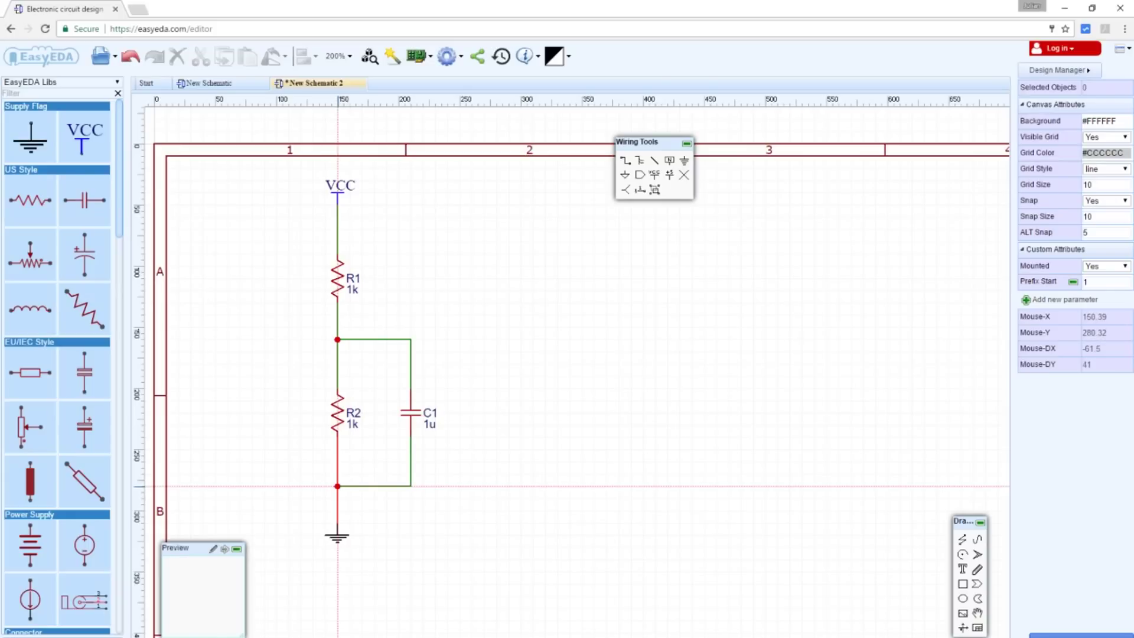
{"action": "left_click", "coordinate": [337, 485]}
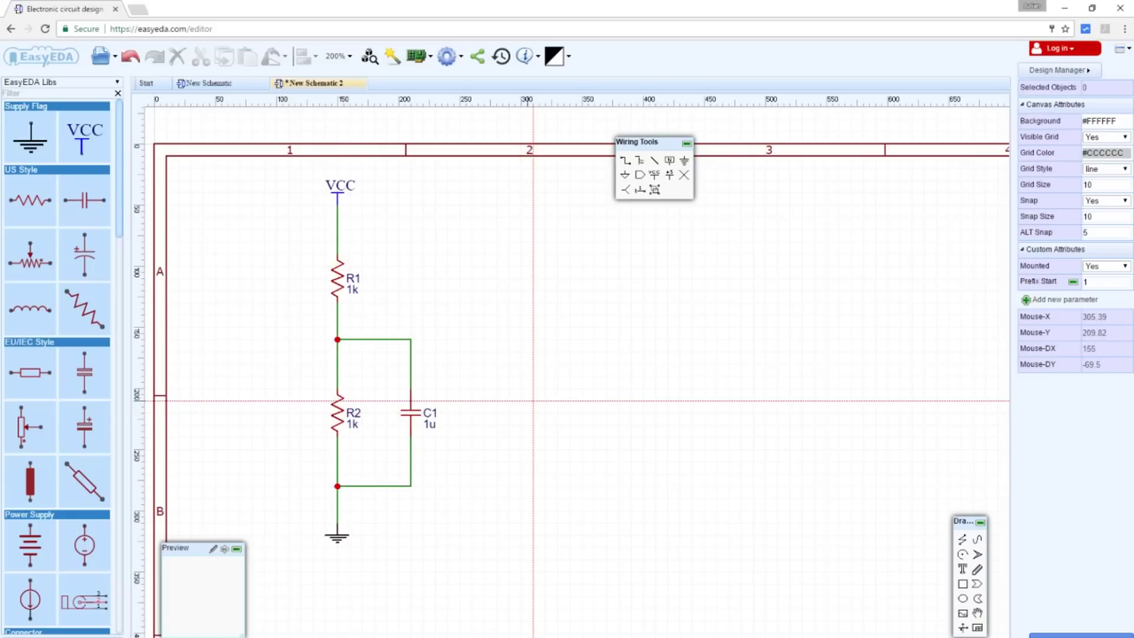
{"action": "right_click", "coordinate": [490, 306]}
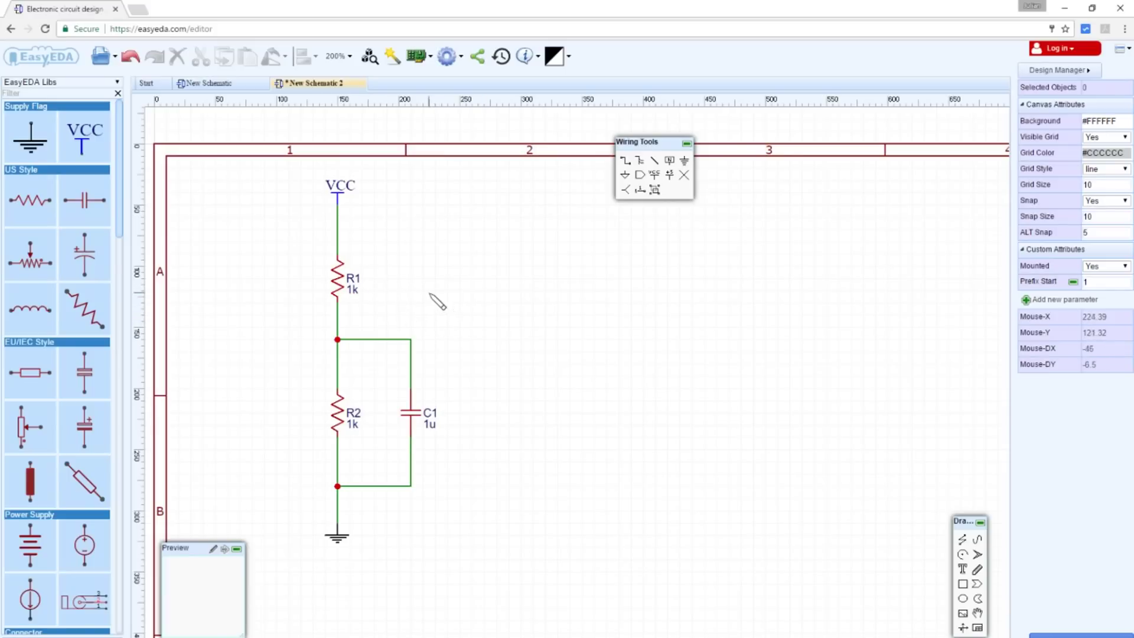
- Change the component values in Part Attributes: R1 to 82k, R2 to 20k, C1 to 220p
{"action": "left_click", "coordinate": [351, 285]}
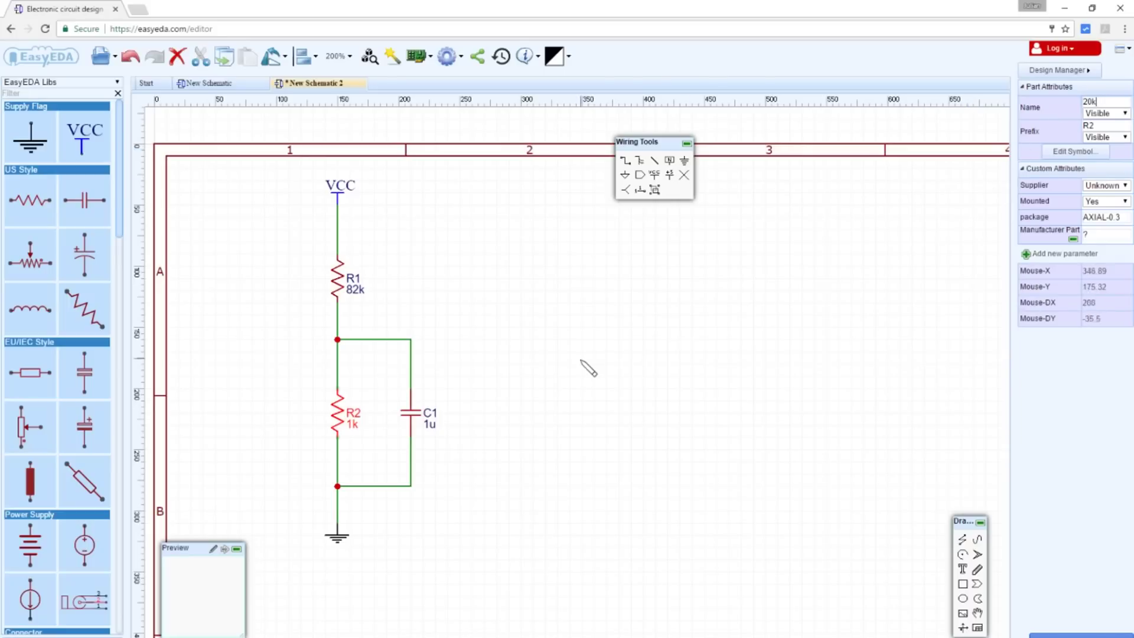
{"action": "left_click", "coordinate": [417, 416]}
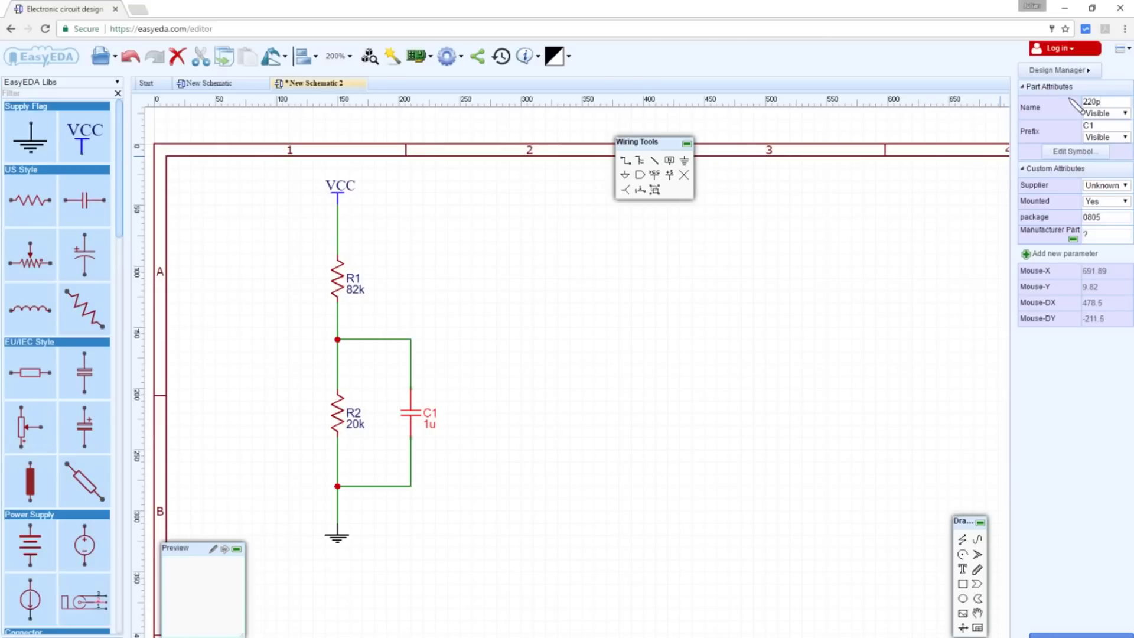
{"action": "left_click", "coordinate": [580, 326]}
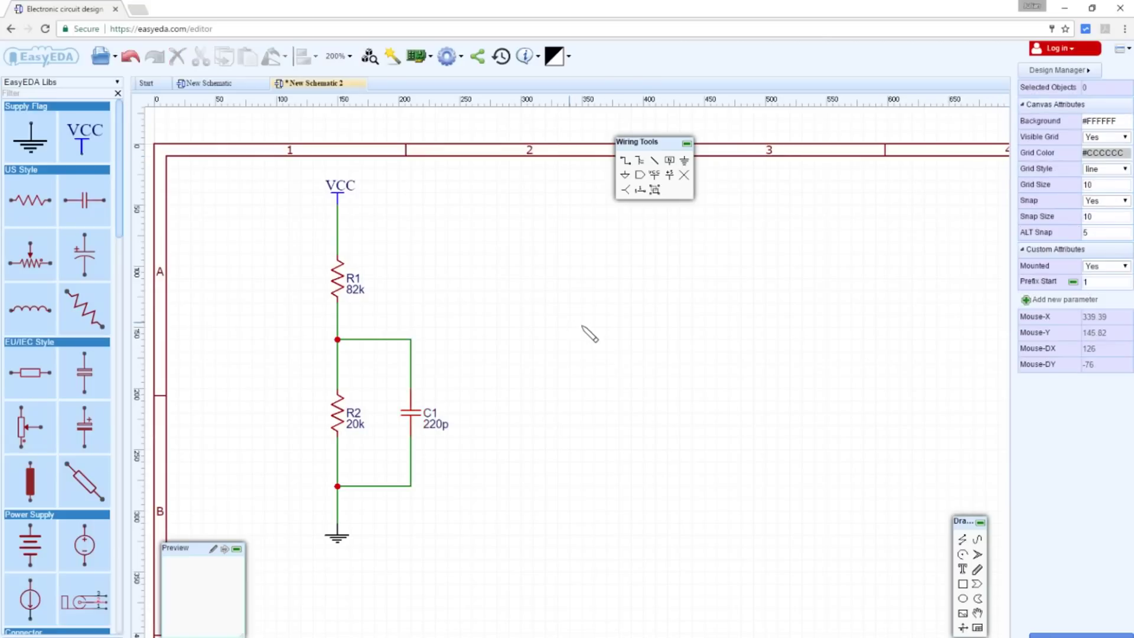